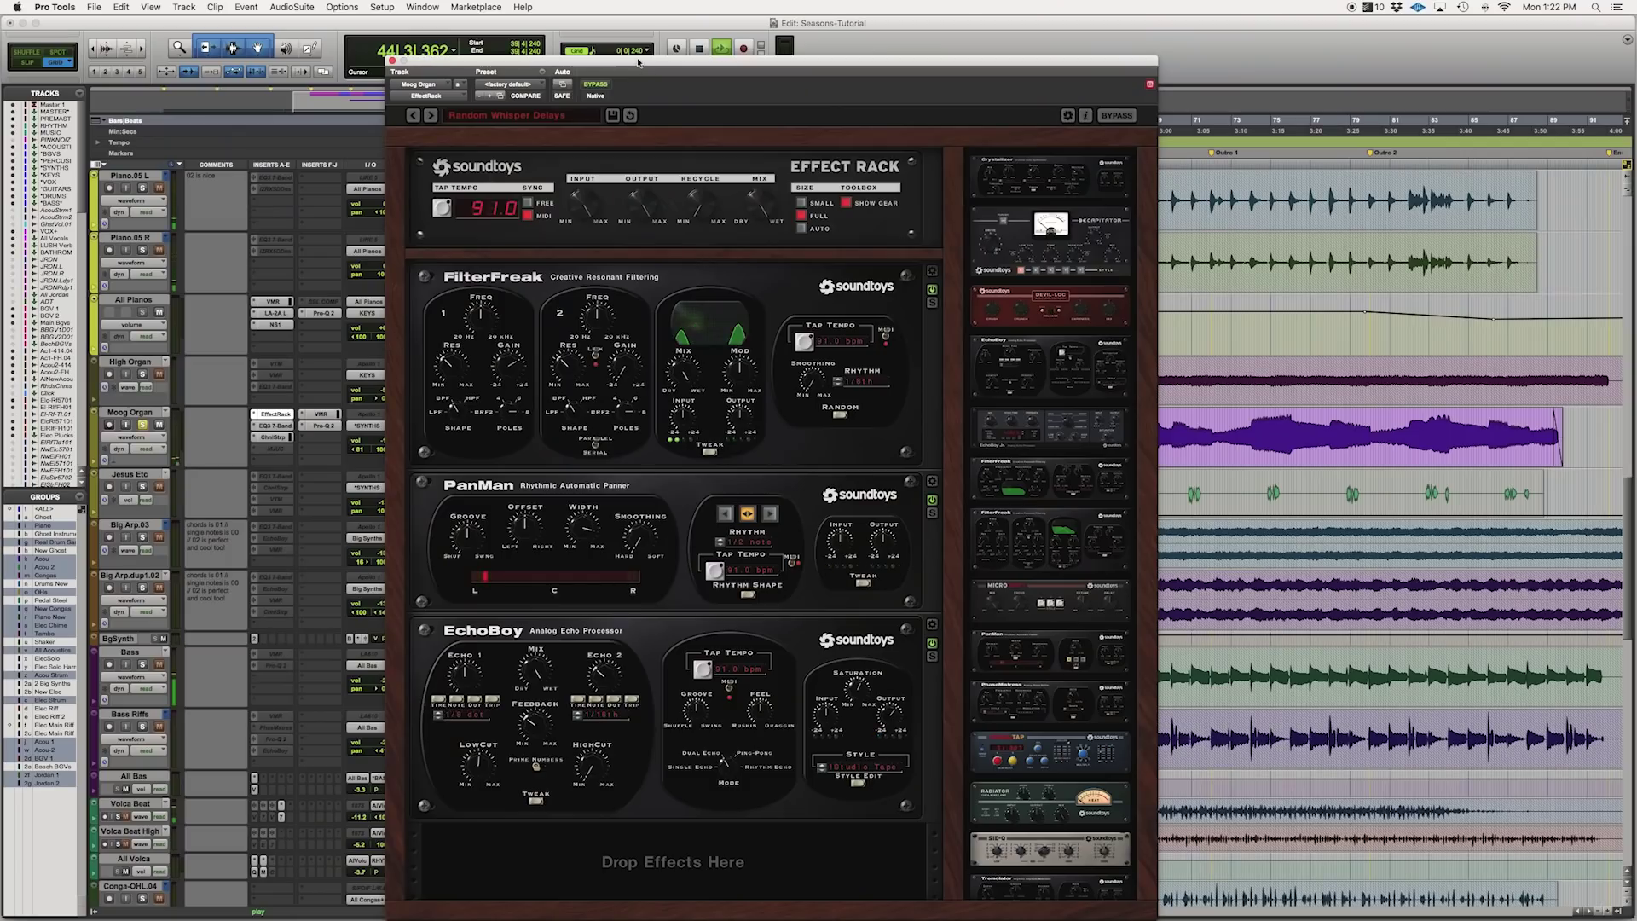
Clear the Effect Rack plug-in out of the way and audition the soloed Jexus Etc track in the Instrumental 1 section
left_click_drag(638, 61, 606, 35)
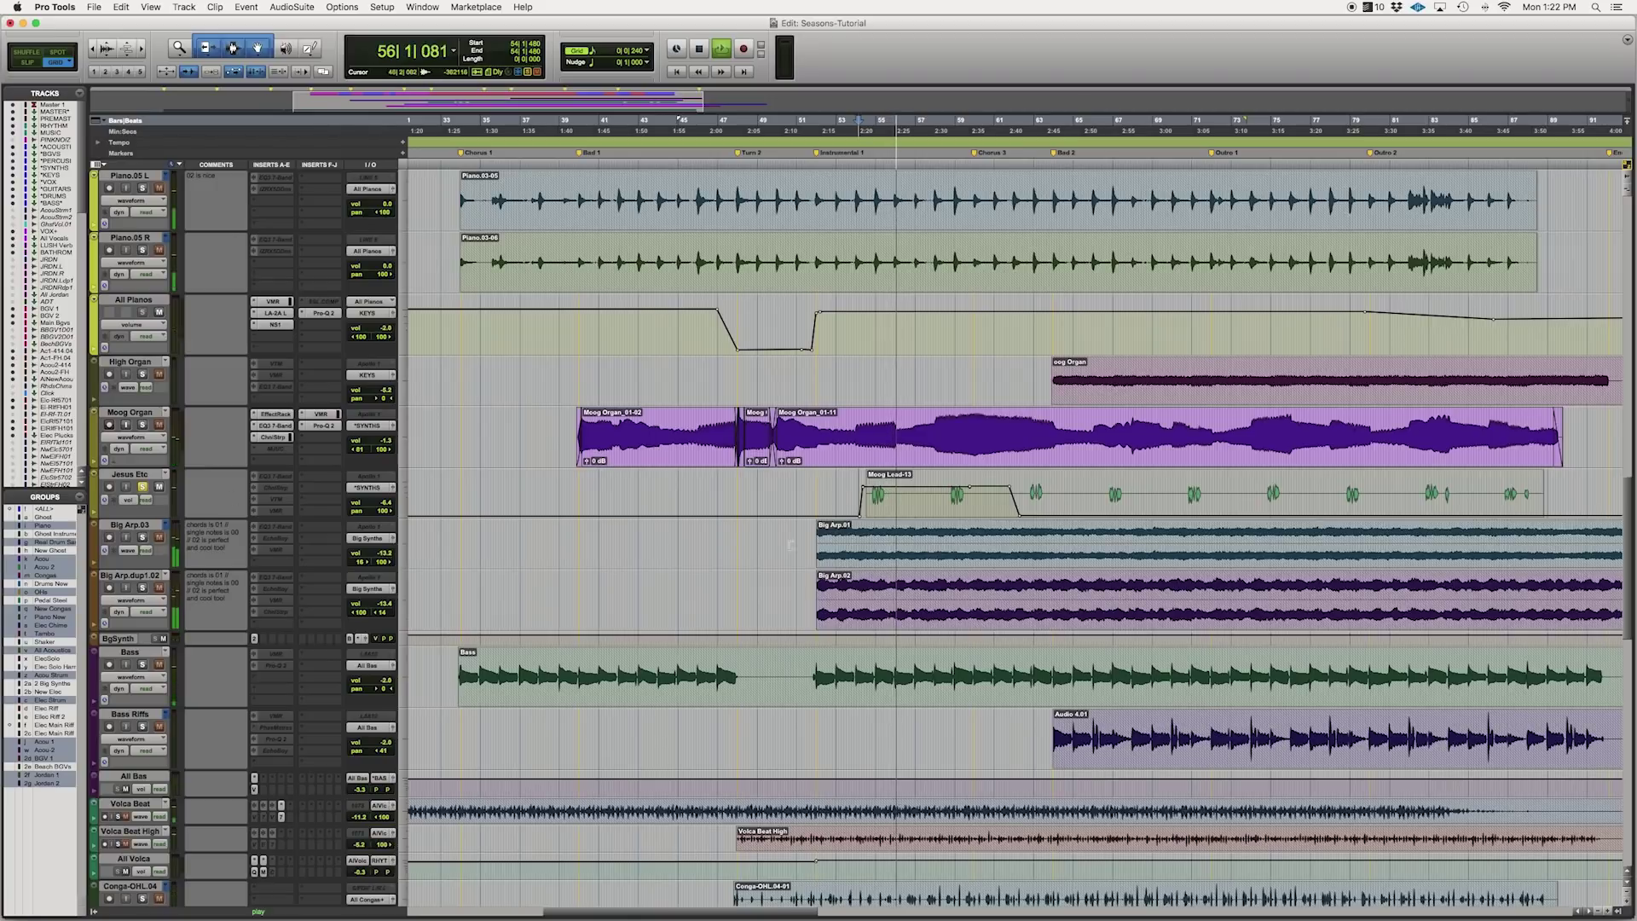
key("space")
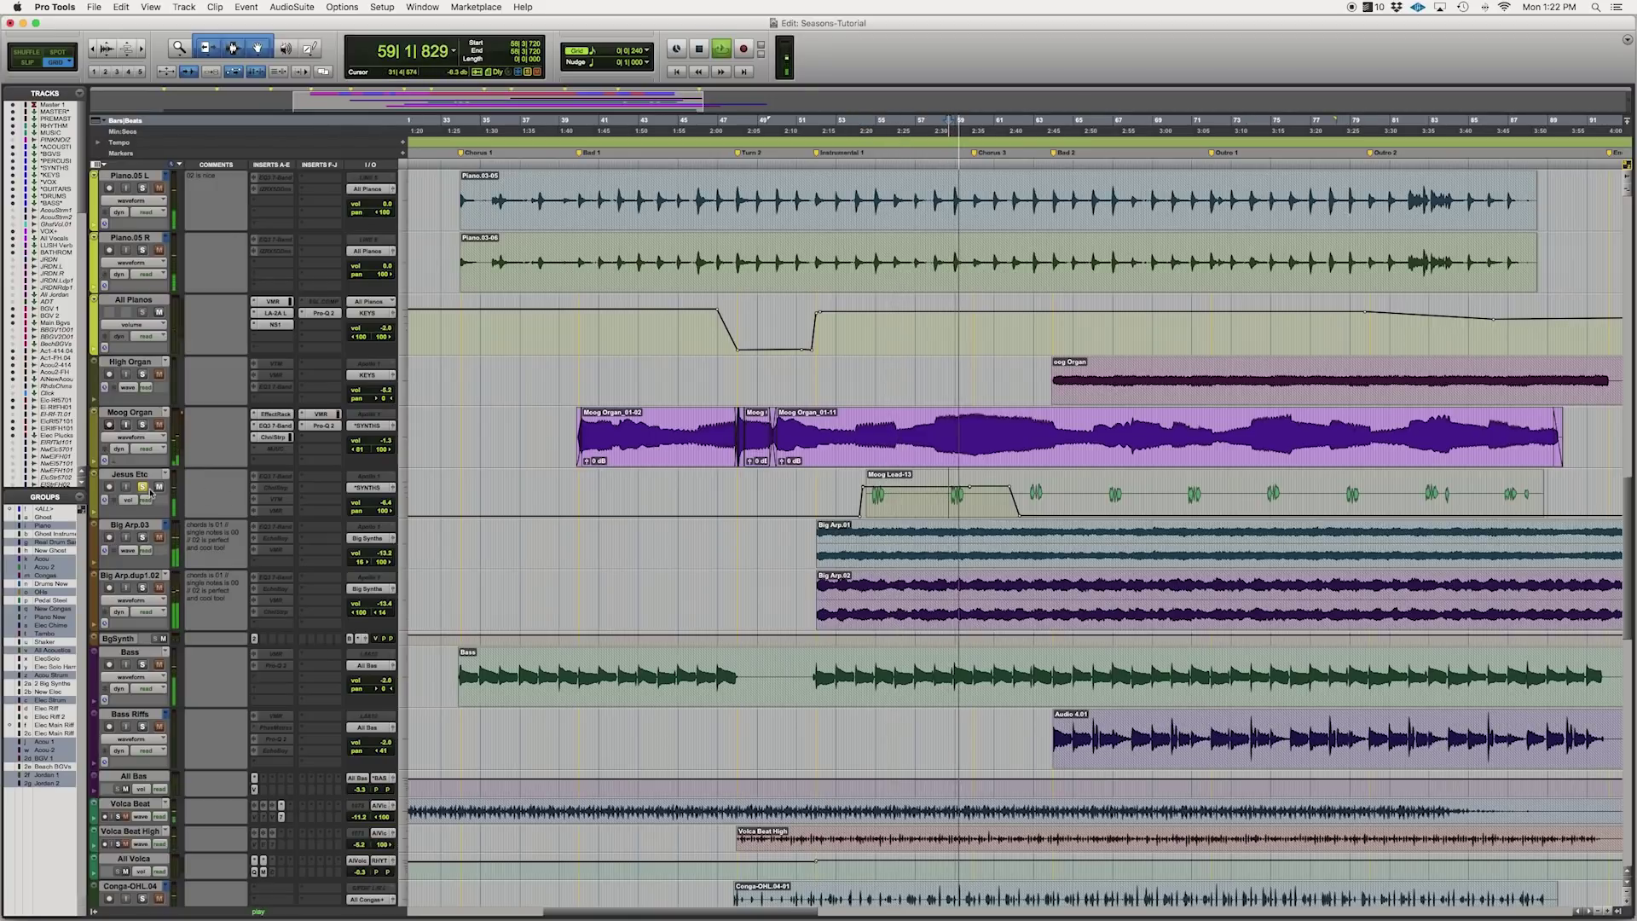
key("space")
key("space")
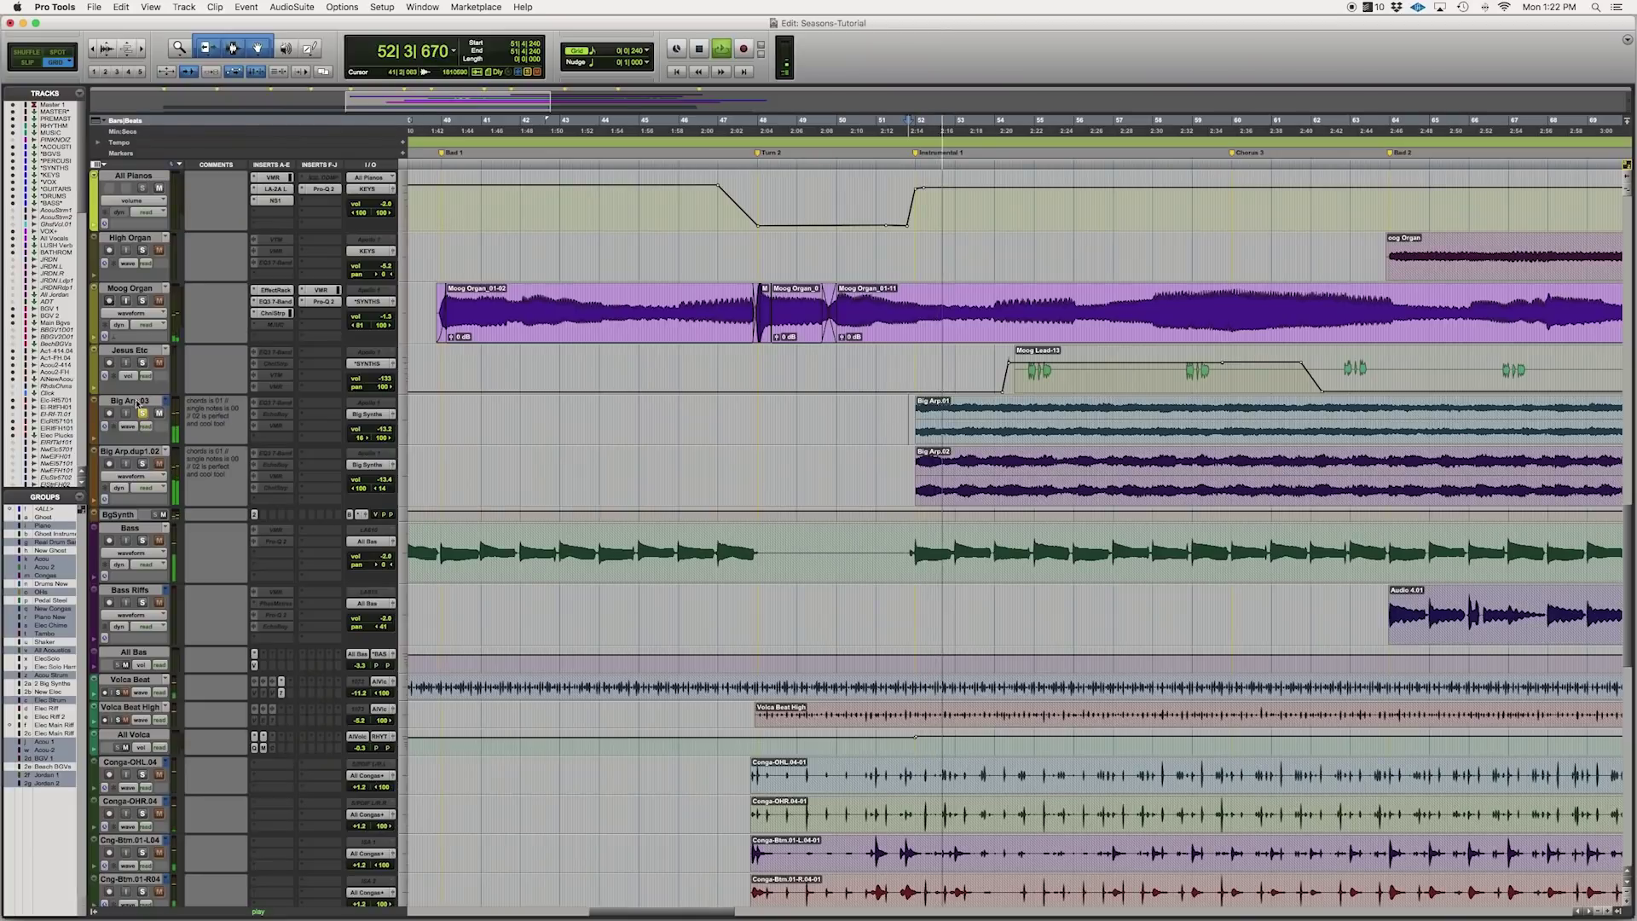
Audition the Big Arp.03 and Big Arp.dup1.02 tracks from just before Instrumental 1, both in the full mix and soloed
key("space")
left_click(143, 413)
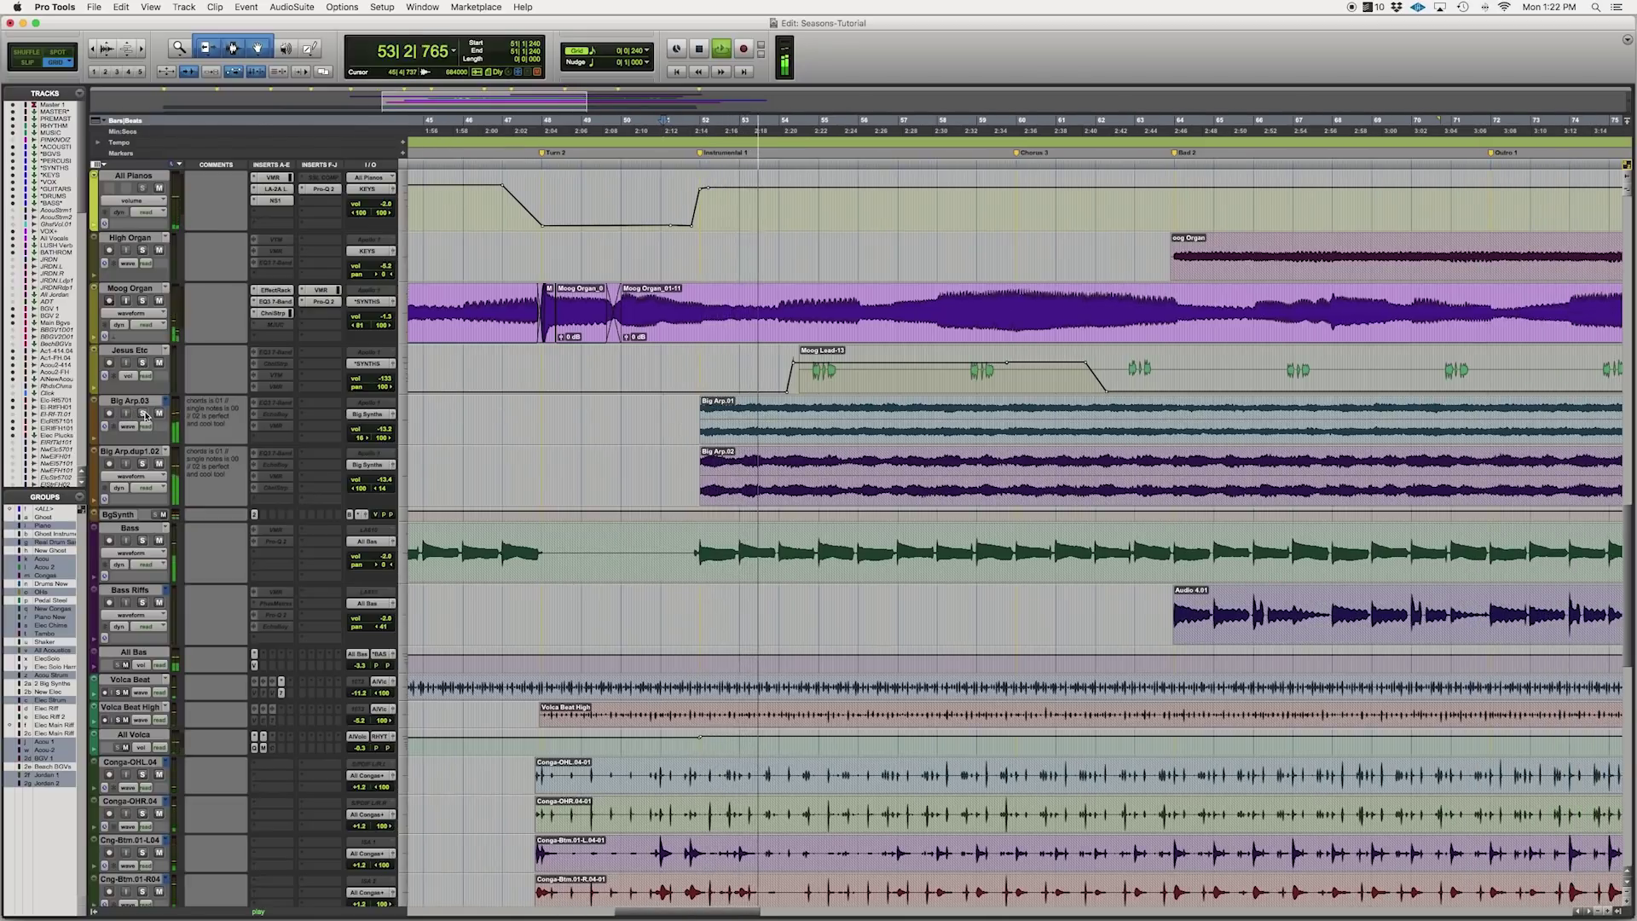
key("space")
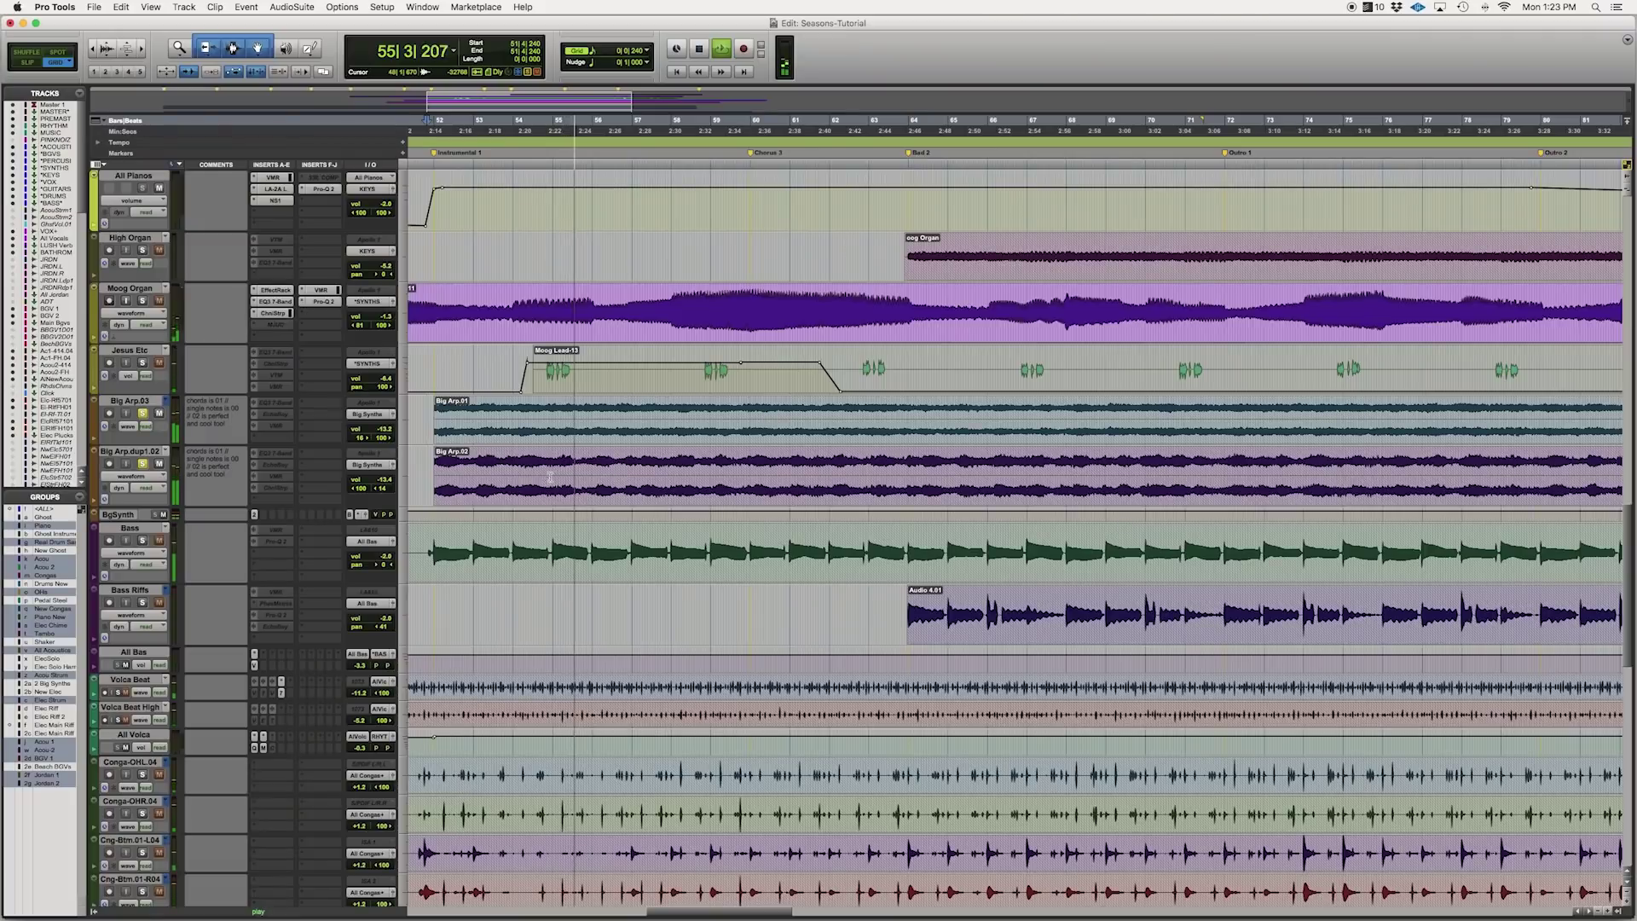
scroll(477, 486, "left", 3)
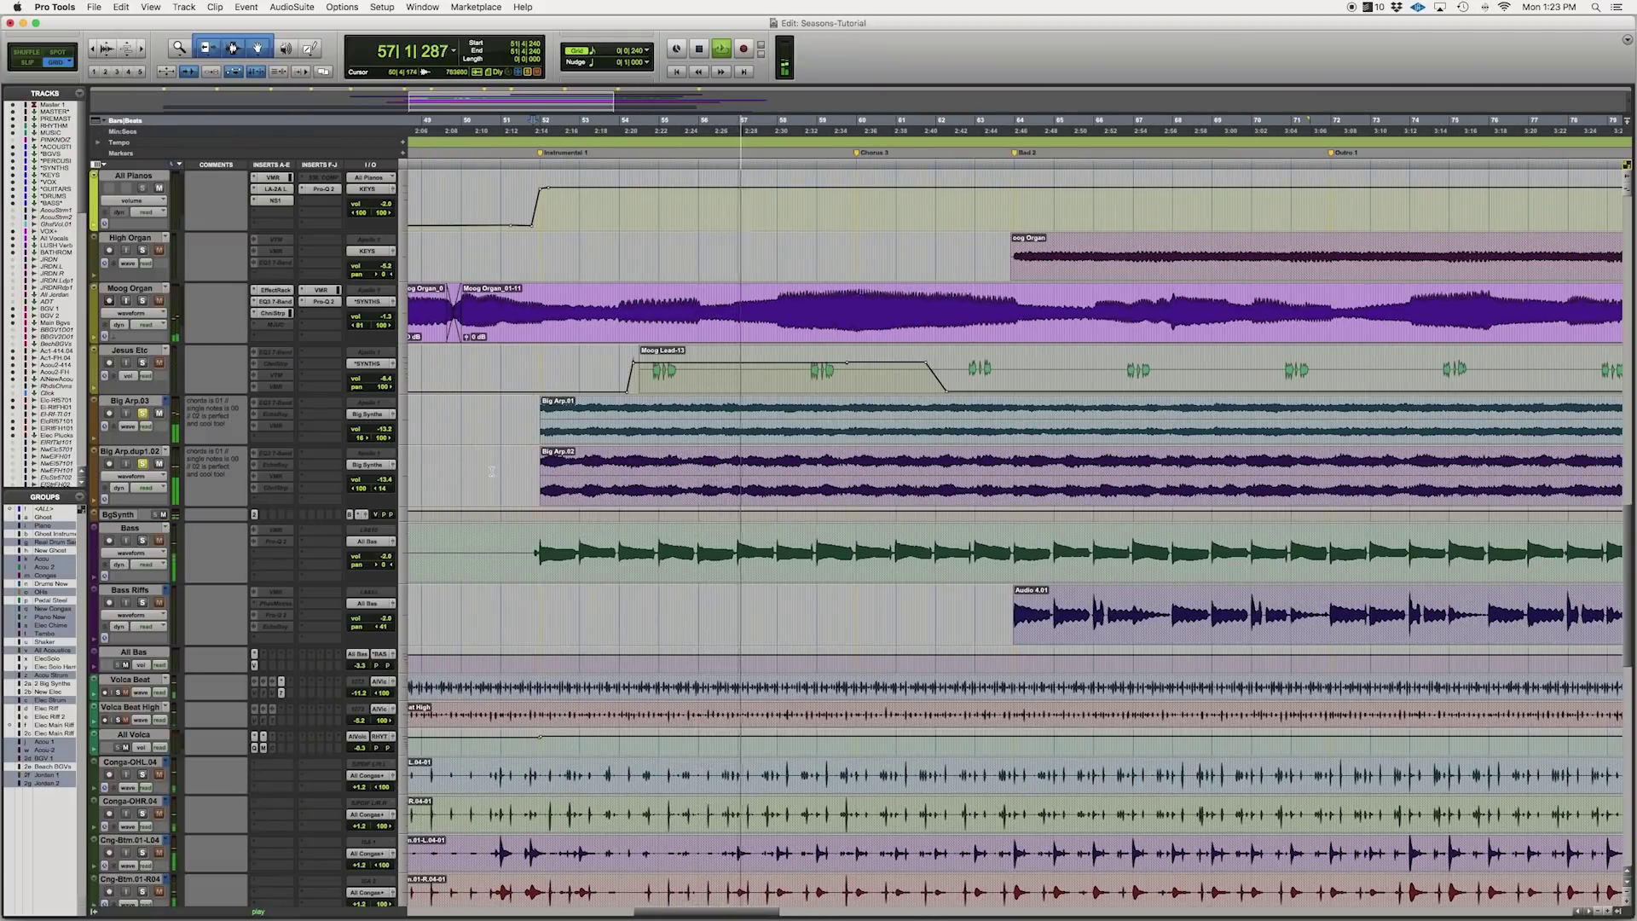
left_click_drag(191, 522, 197, 534)
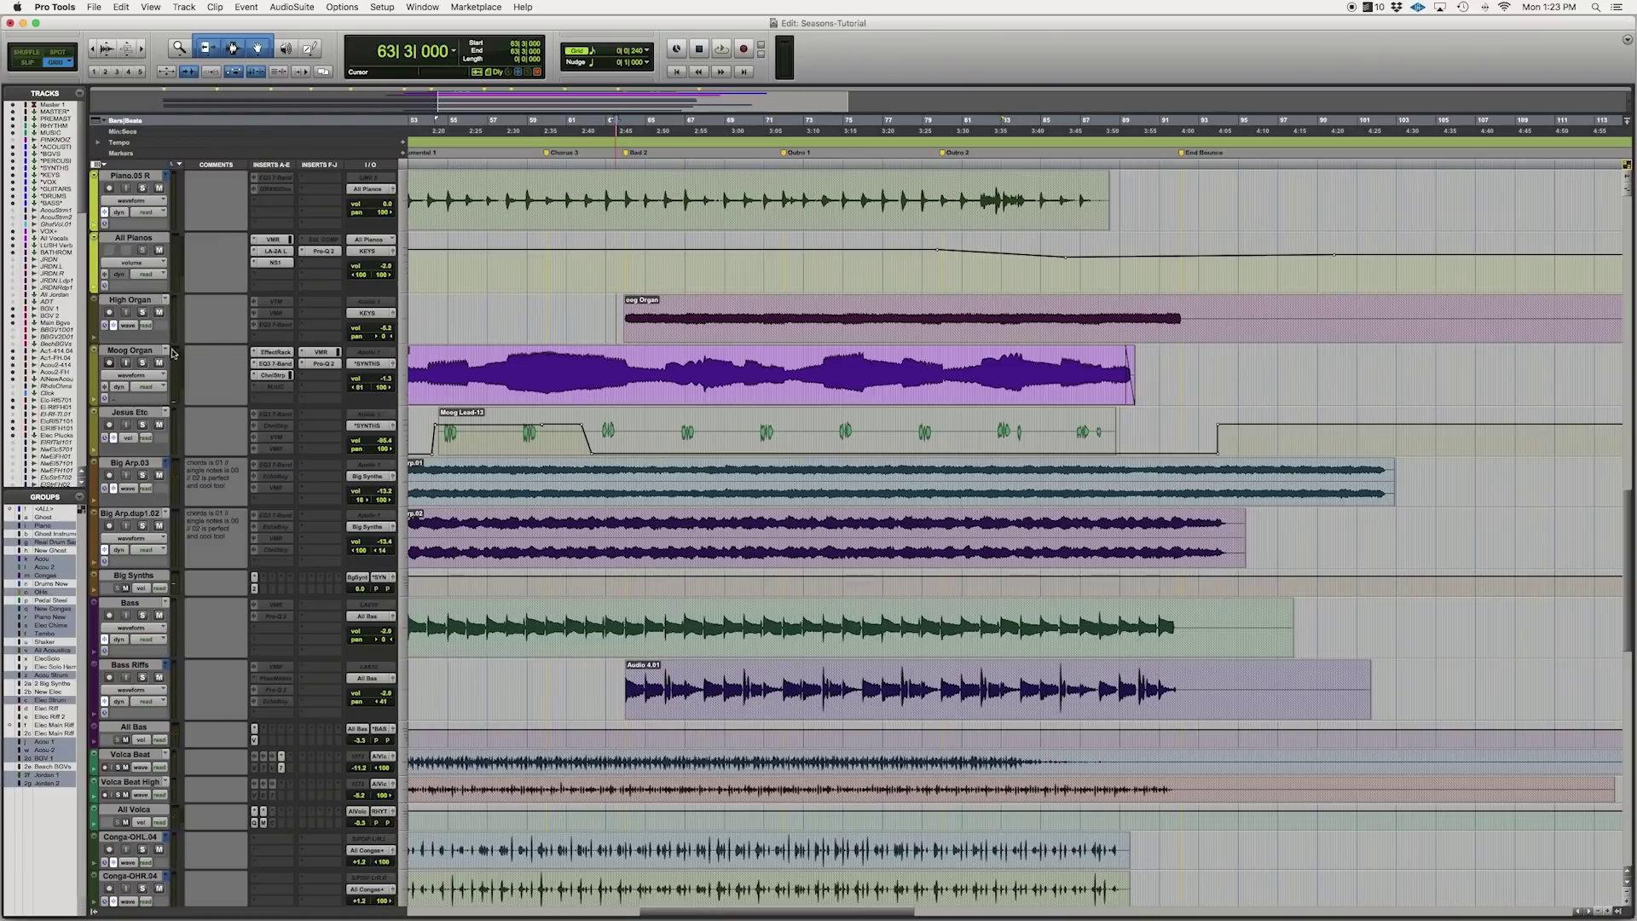
Solo the Piano.05 L and Piano.05 R tracks and listen to them from the start of Chorus 1
scroll(597, 334, "left", 10)
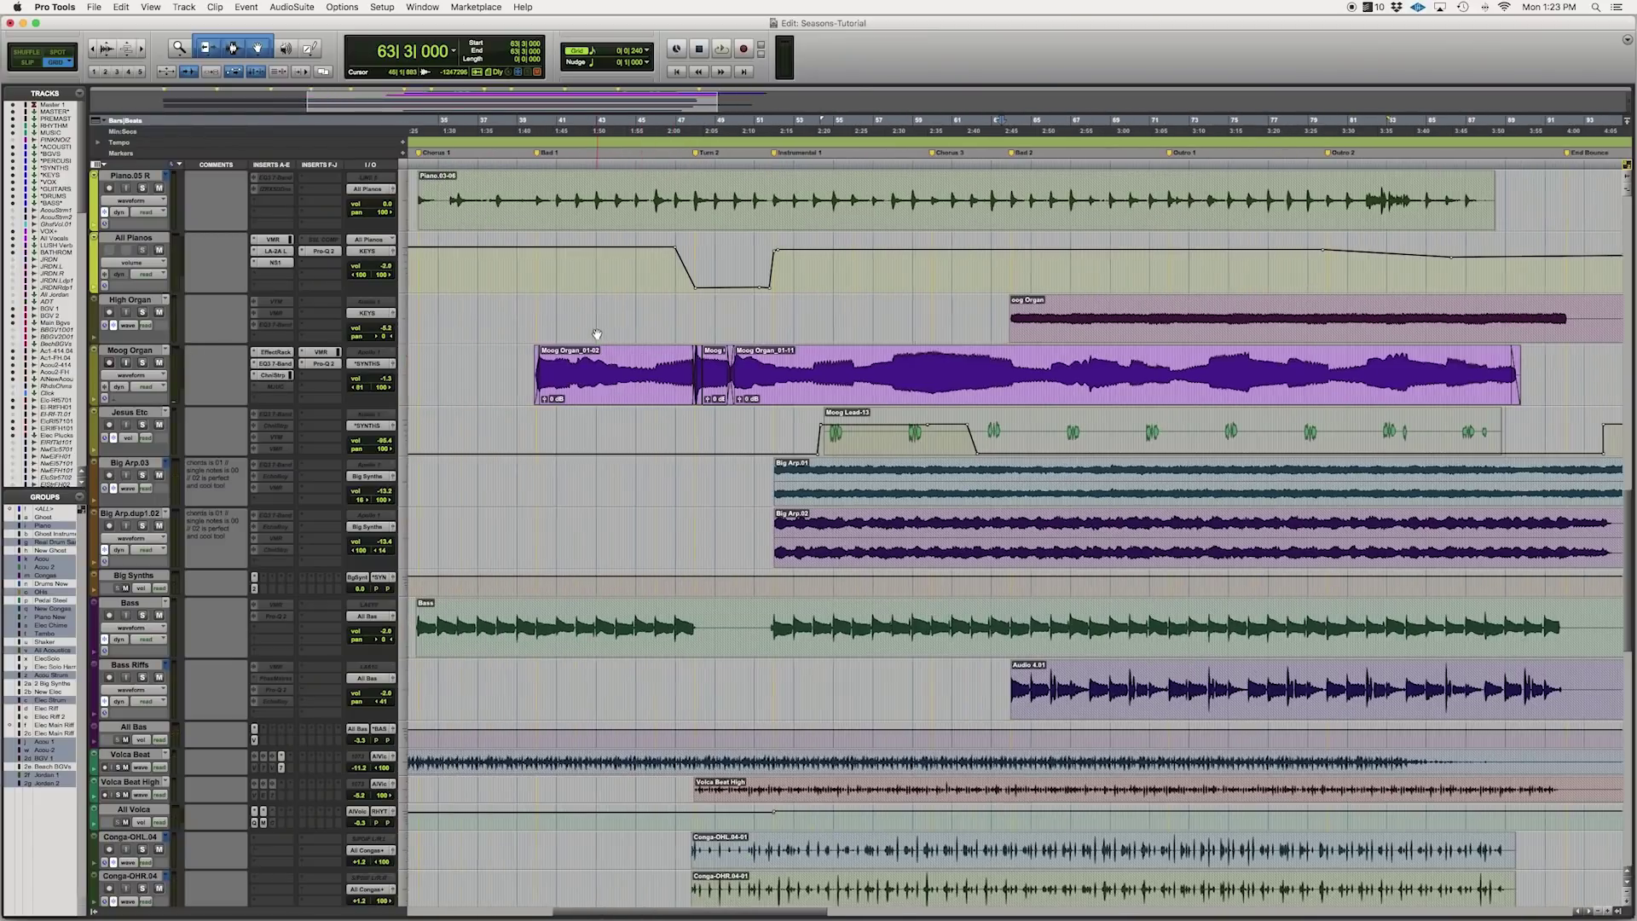
scroll(598, 334, "up", 4)
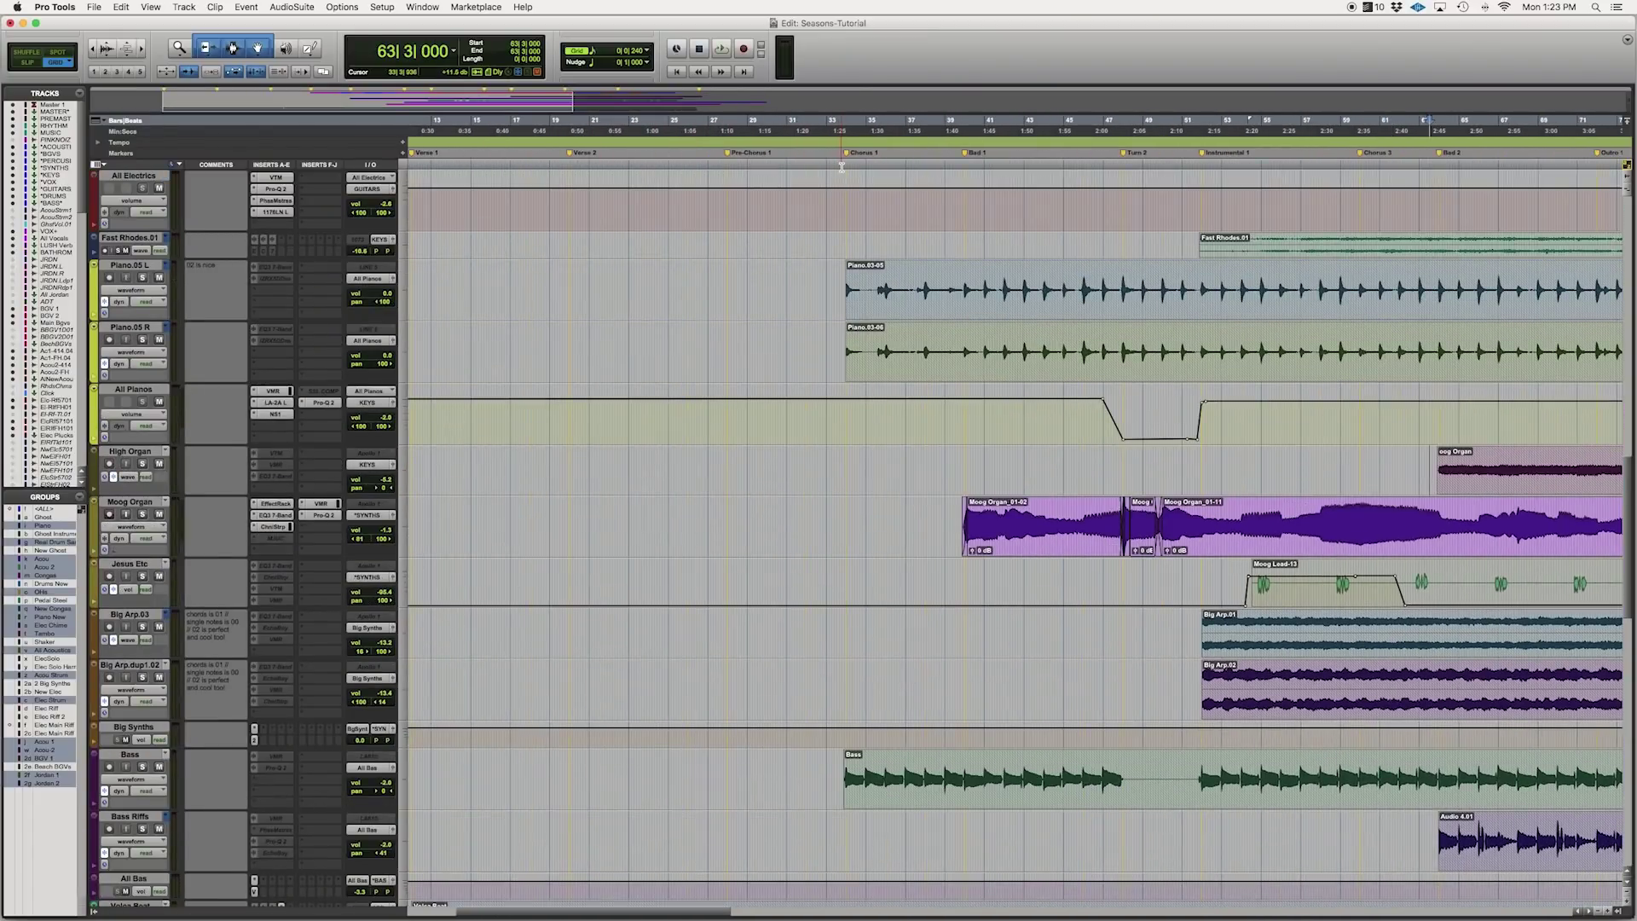
left_click(142, 277)
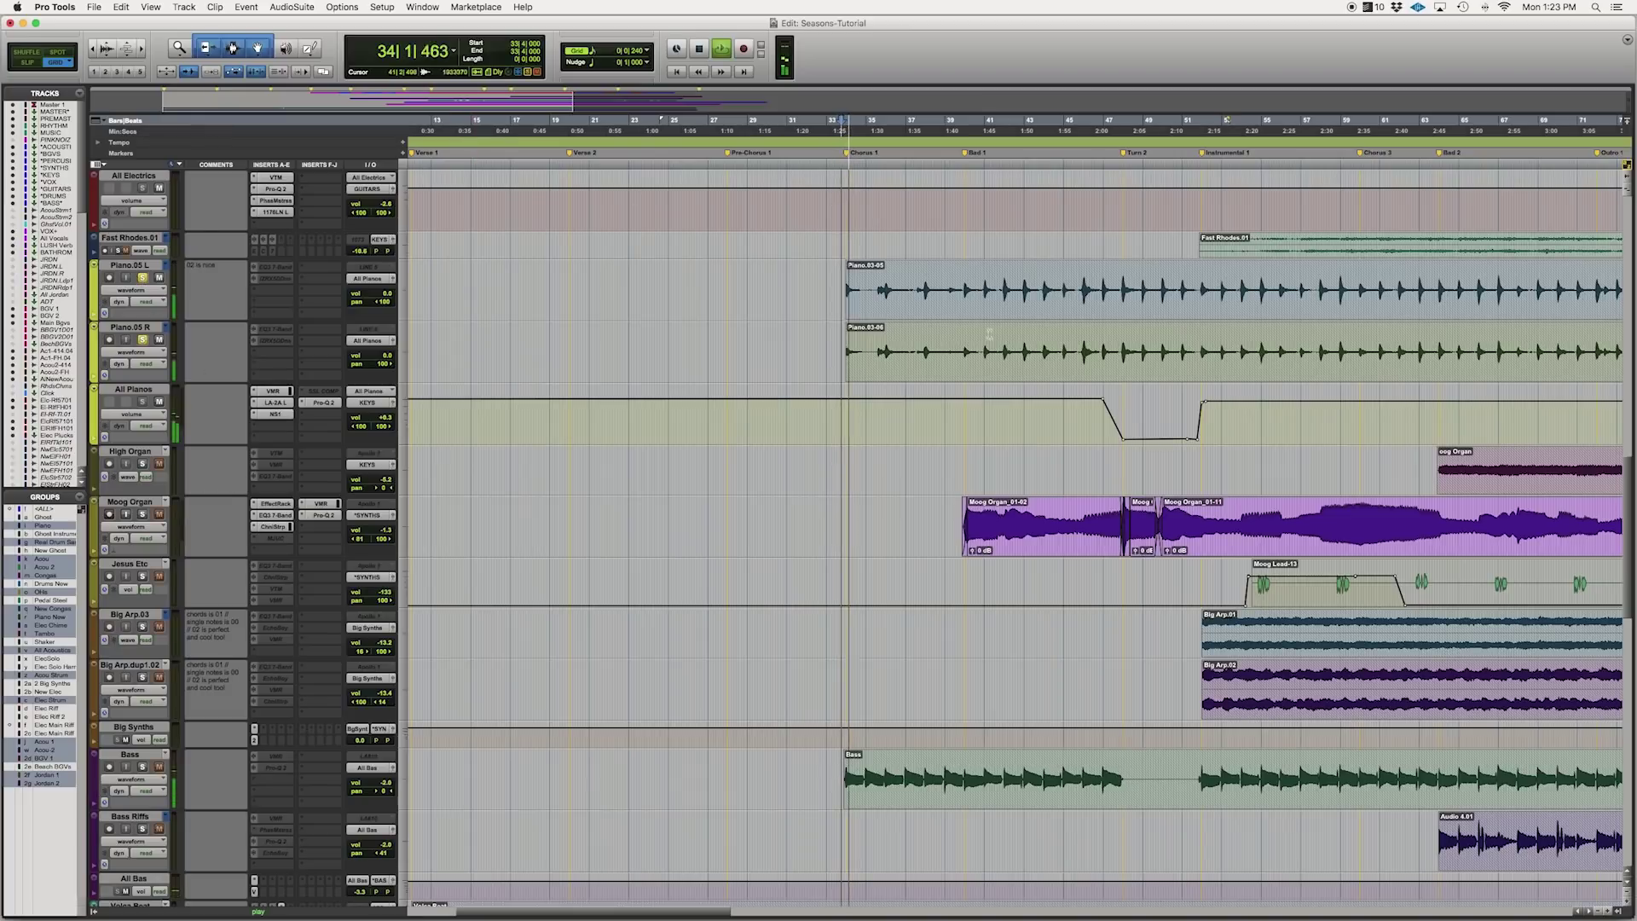
scroll(951, 323, "right", 2)
scroll(941, 324, "right", 6)
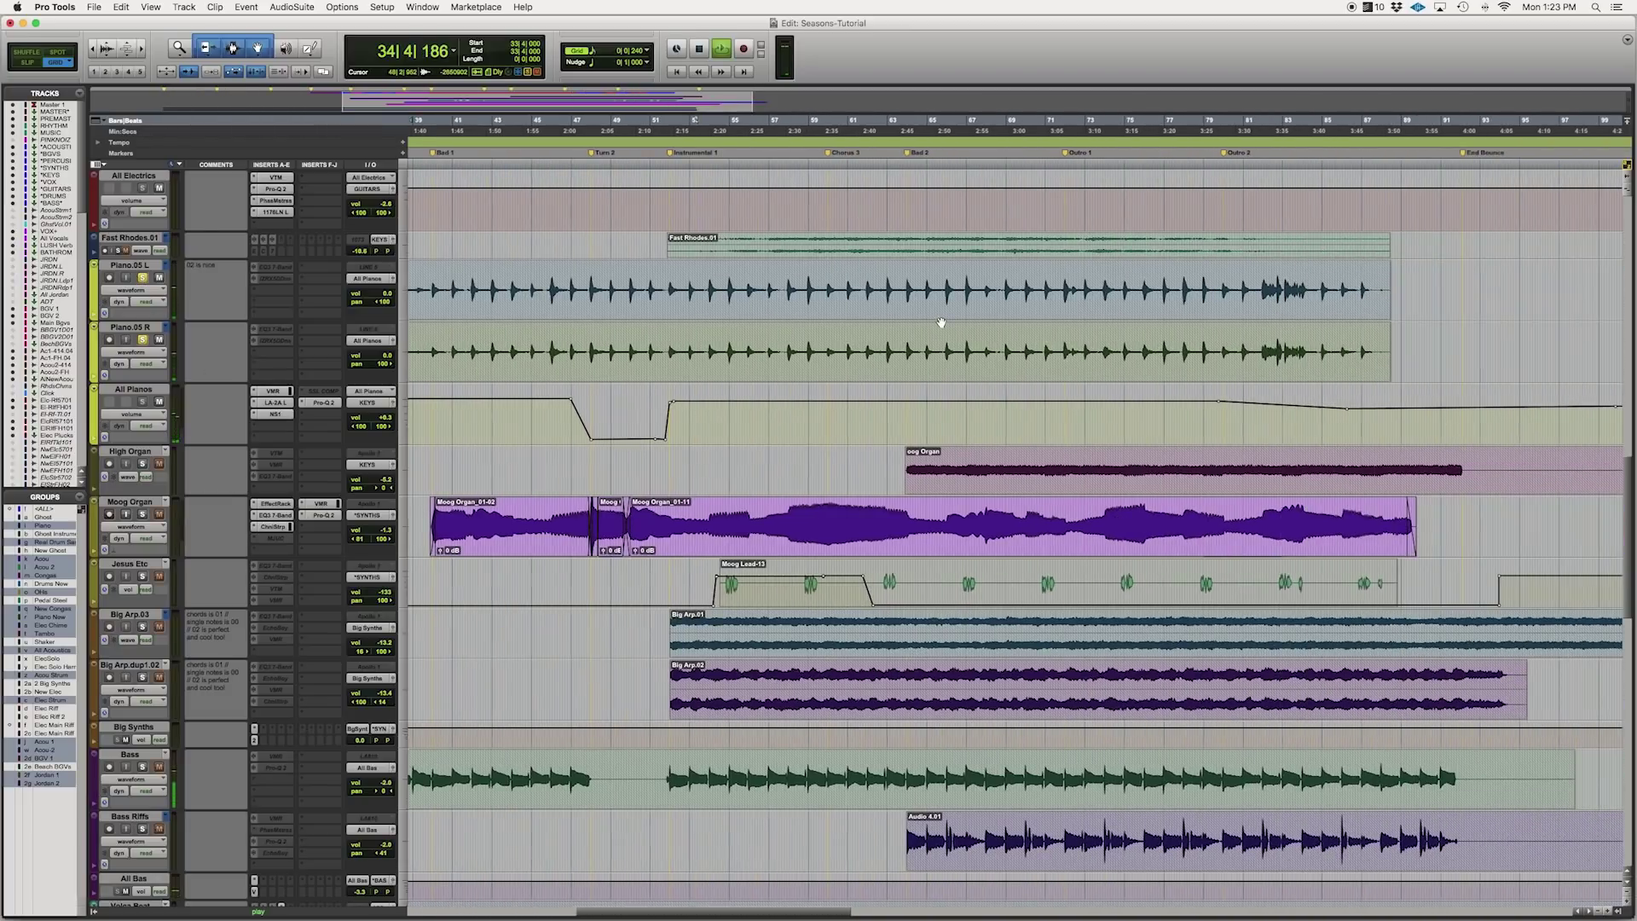
scroll(951, 322, "left", 5)
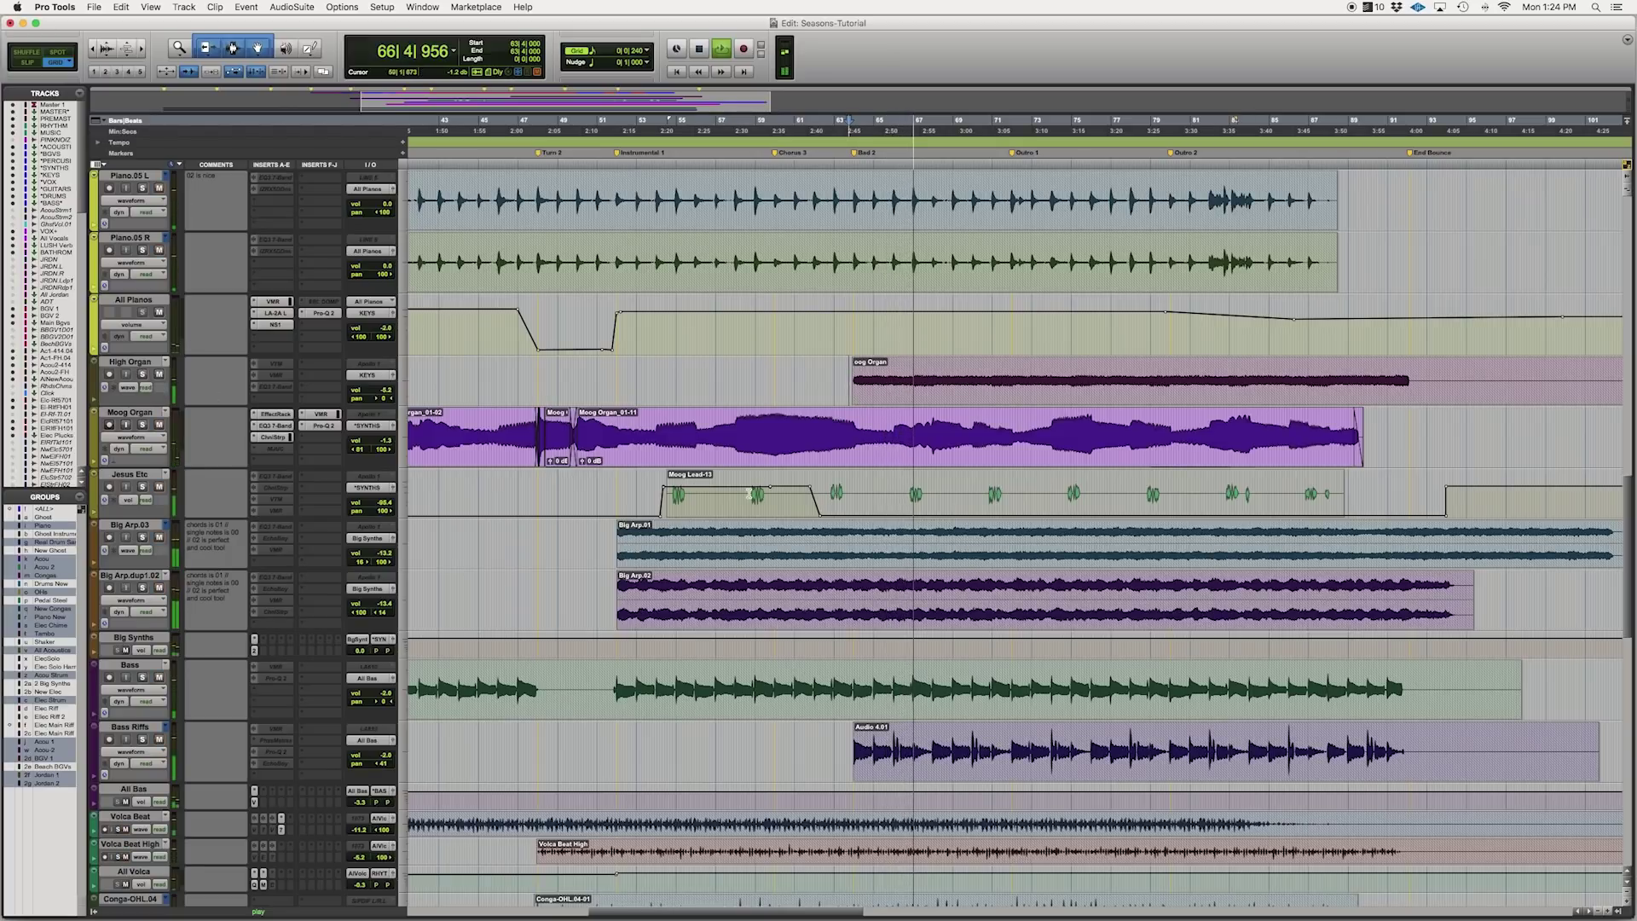
Stop the full-mix playback, add the Ele-Rif-FH+ and Ele-Rif-Tel+ tracks to the soloed electric plucks, and listen from just before Bed 2
scroll(749, 493, "down", 5)
key("space")
scroll(749, 493, "down", 5)
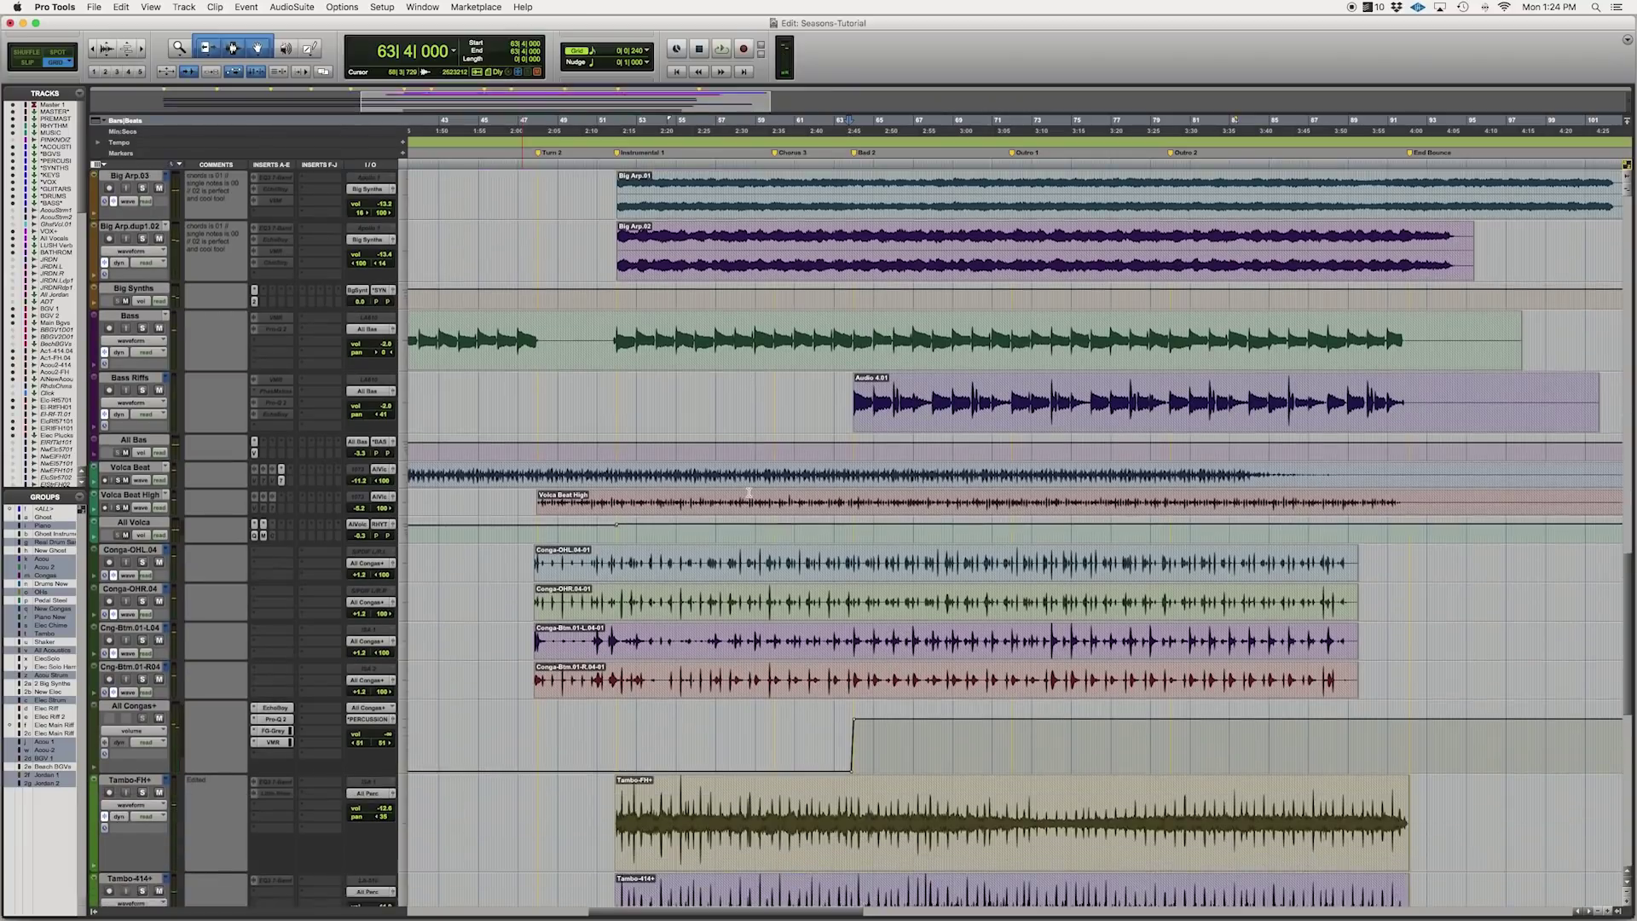
scroll(749, 493, "up", 9)
scroll(749, 493, "up", 8)
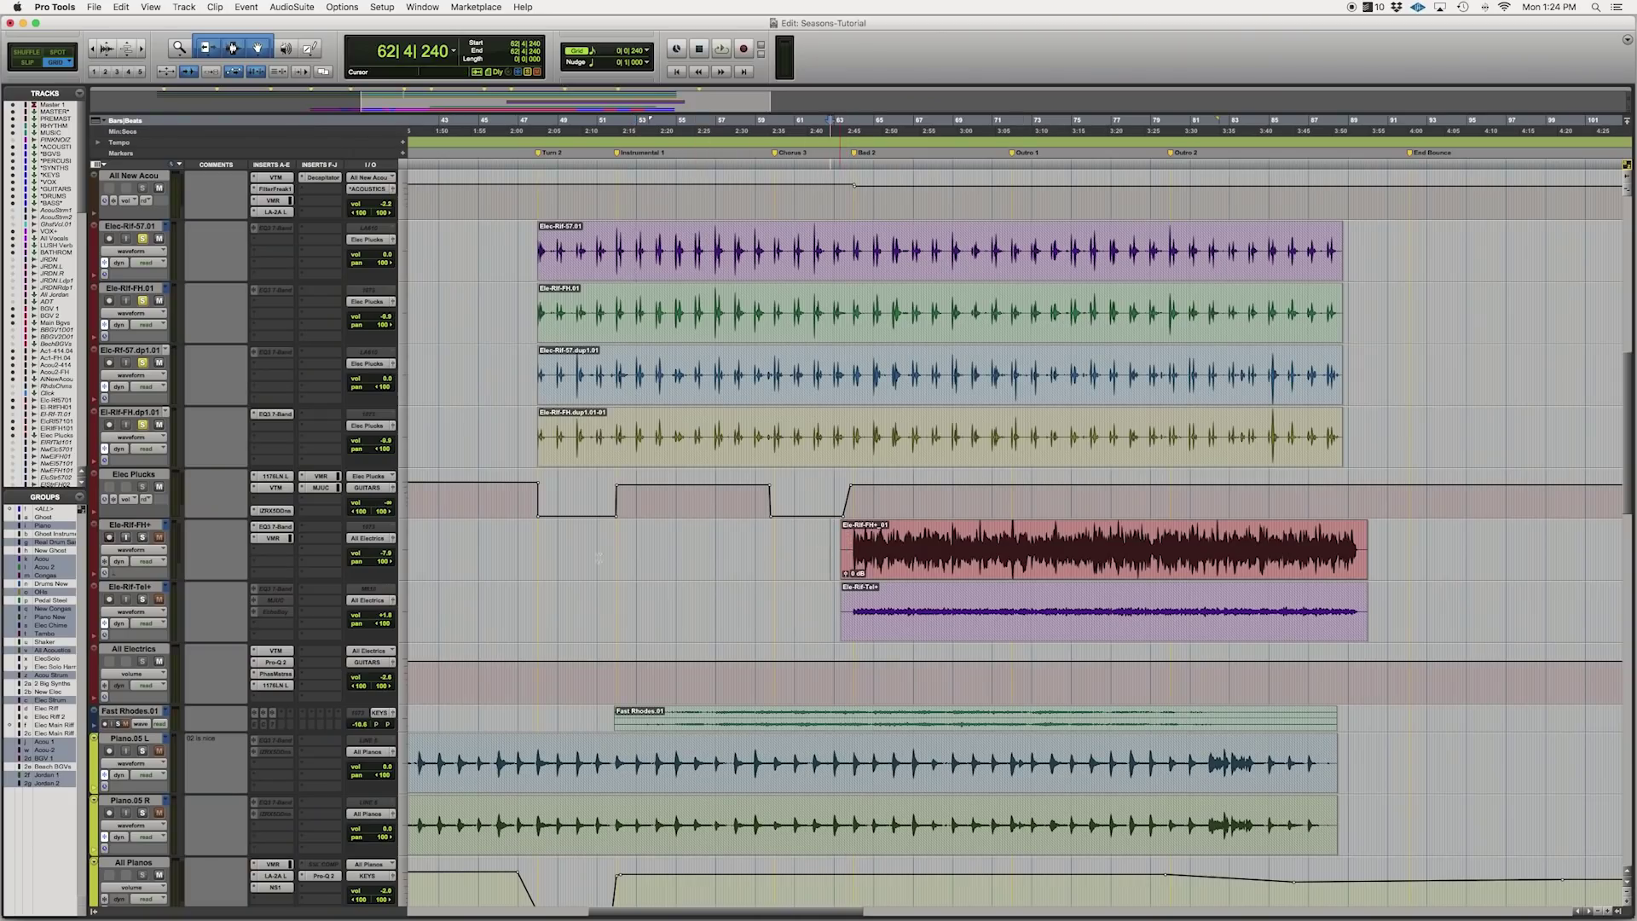
key("space")
left_click(142, 537)
left_click(144, 599)
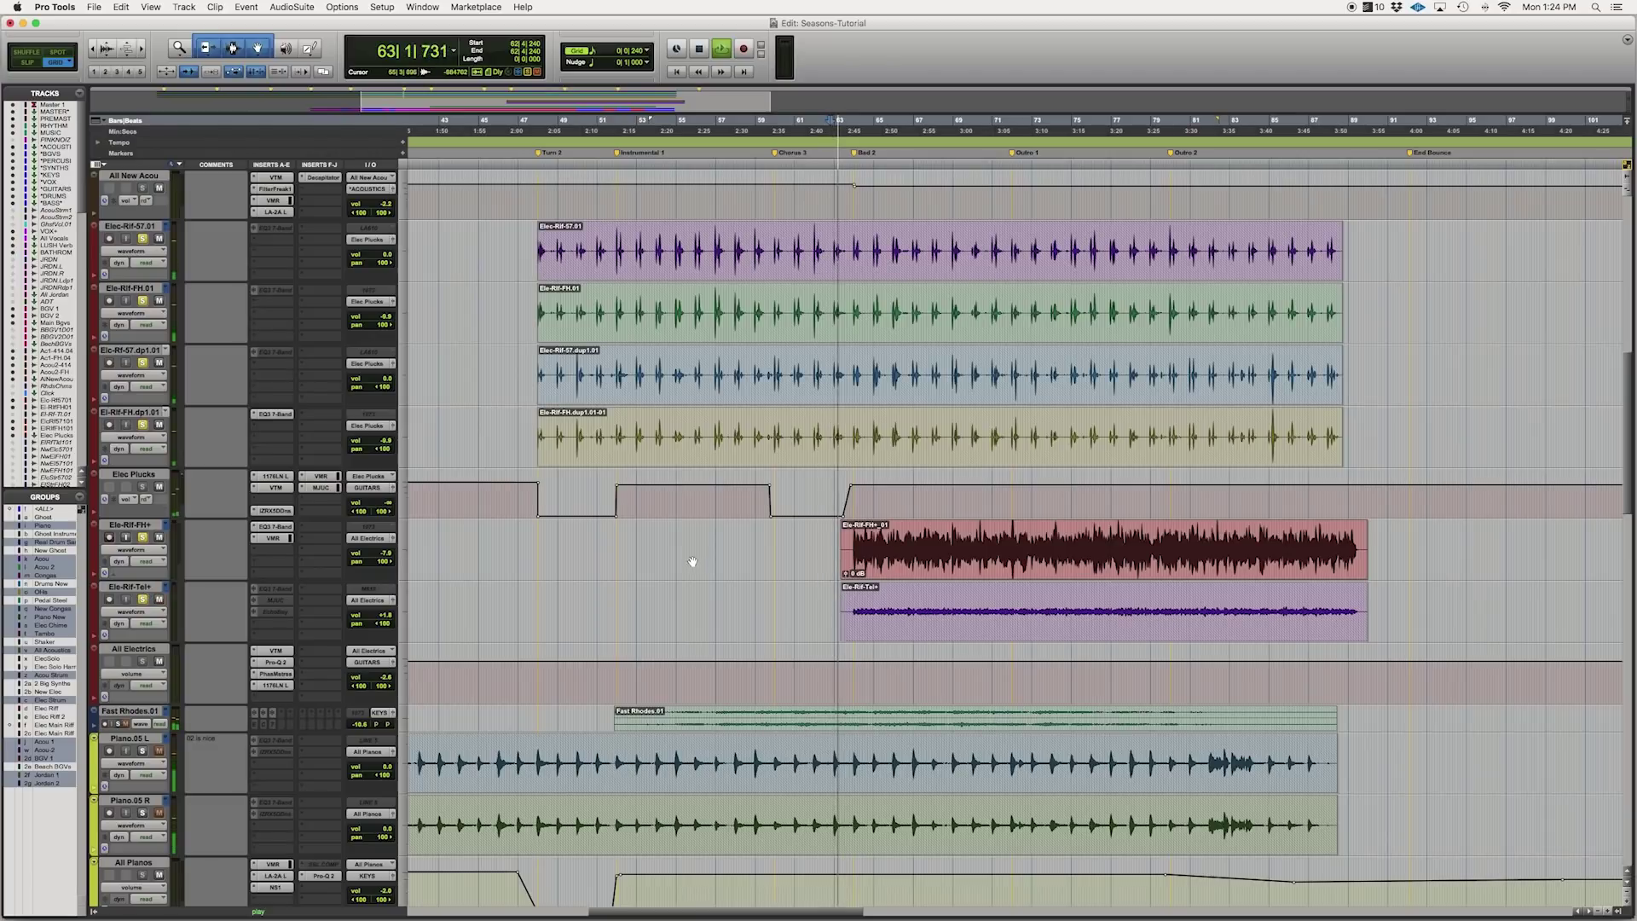
key("super+bracketright")
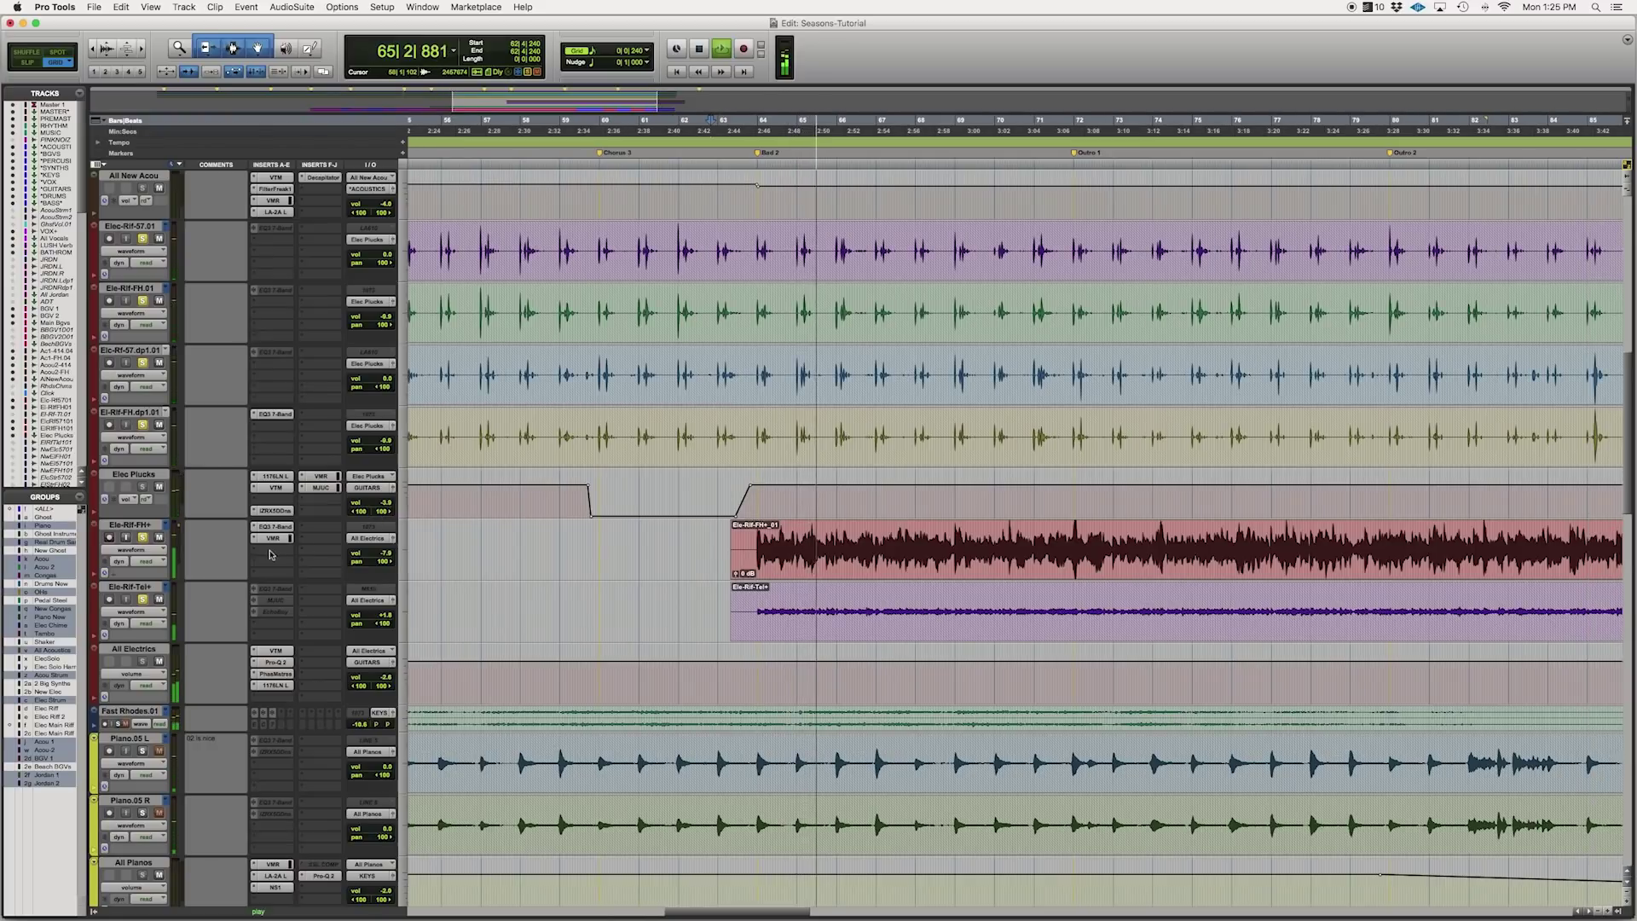
key("super+bracketleft")
scroll(649, 567, "right", 2)
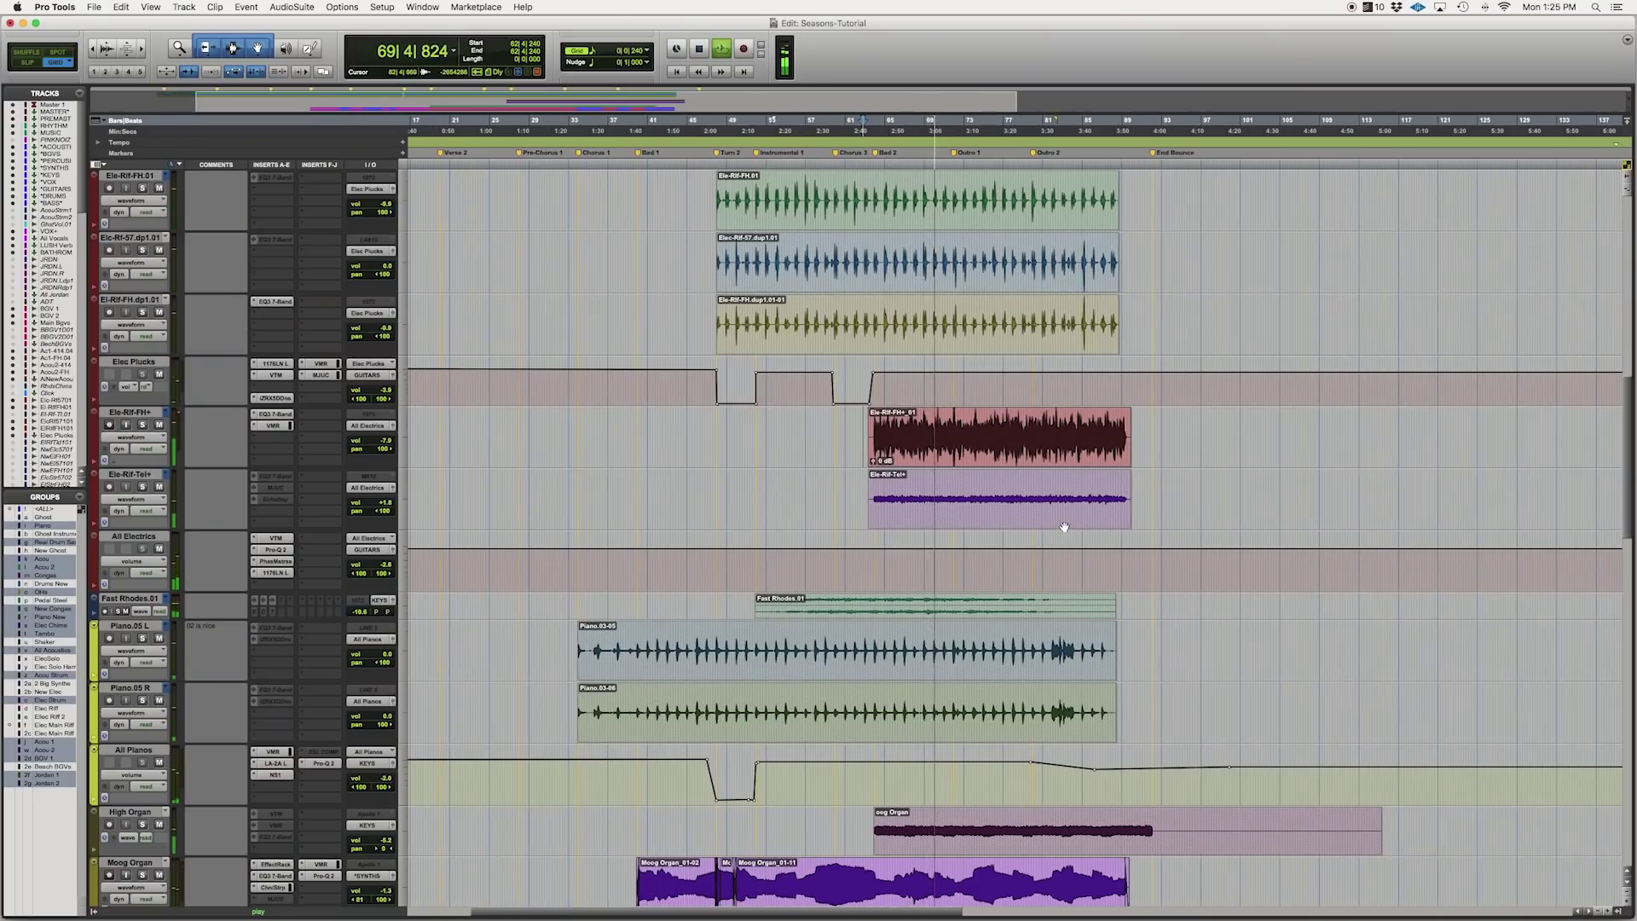
Play the outro from 81|4|240, just before the Toronto Downtown clip, and look over the vocal, acoustic and electric guitar tracks
scroll(1078, 508, "down", 5)
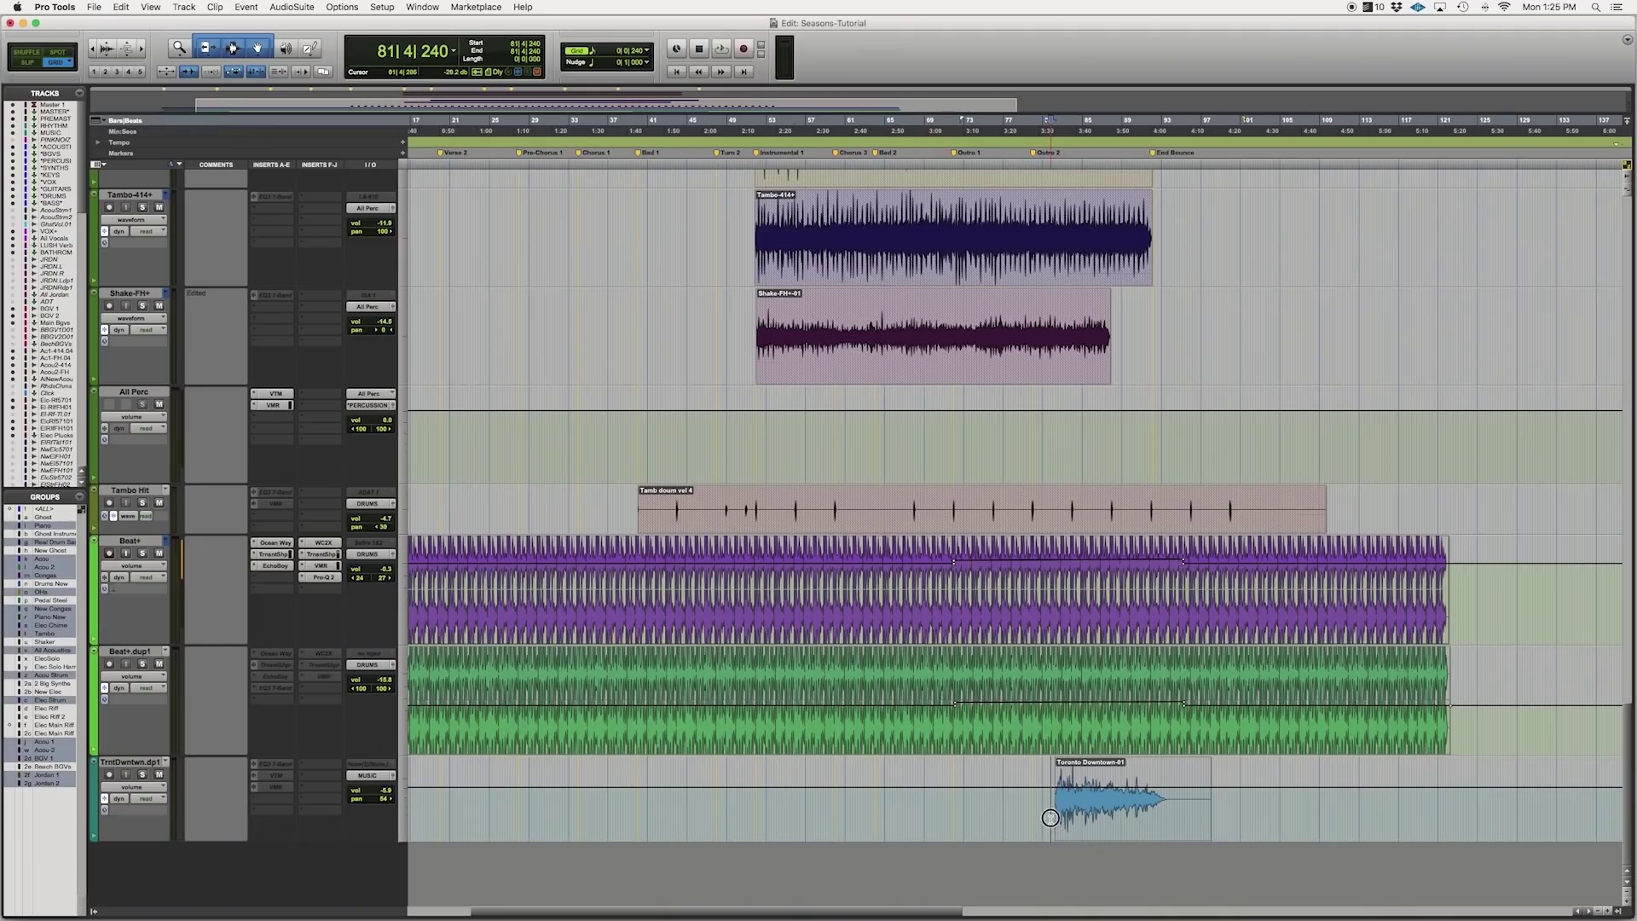
key("space")
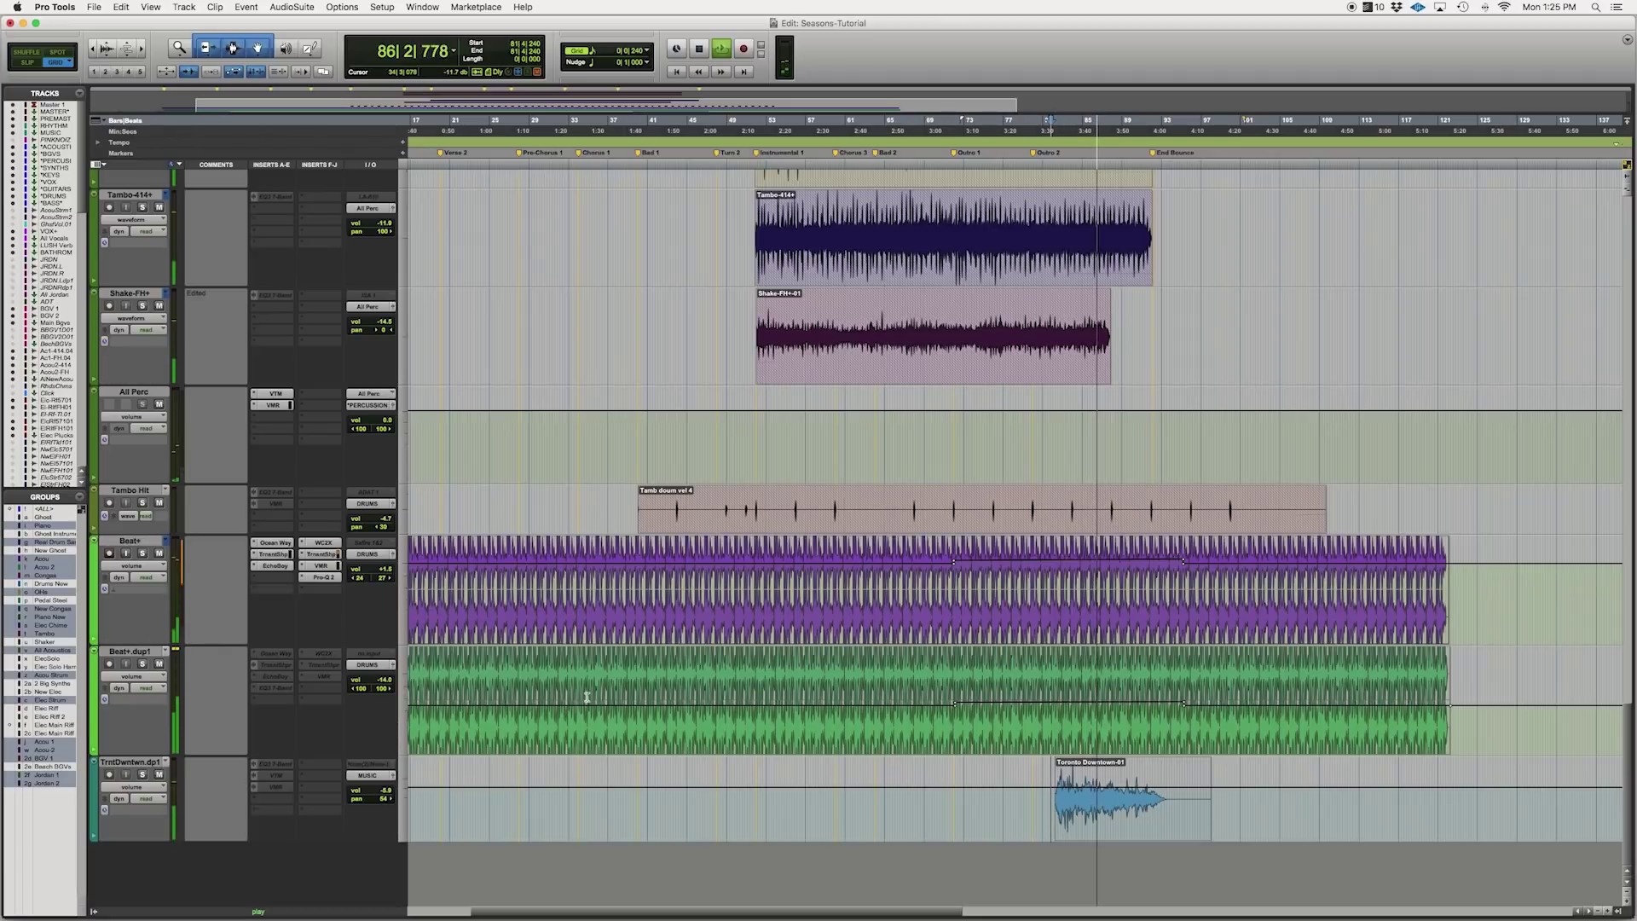
scroll(587, 697, "up", 10)
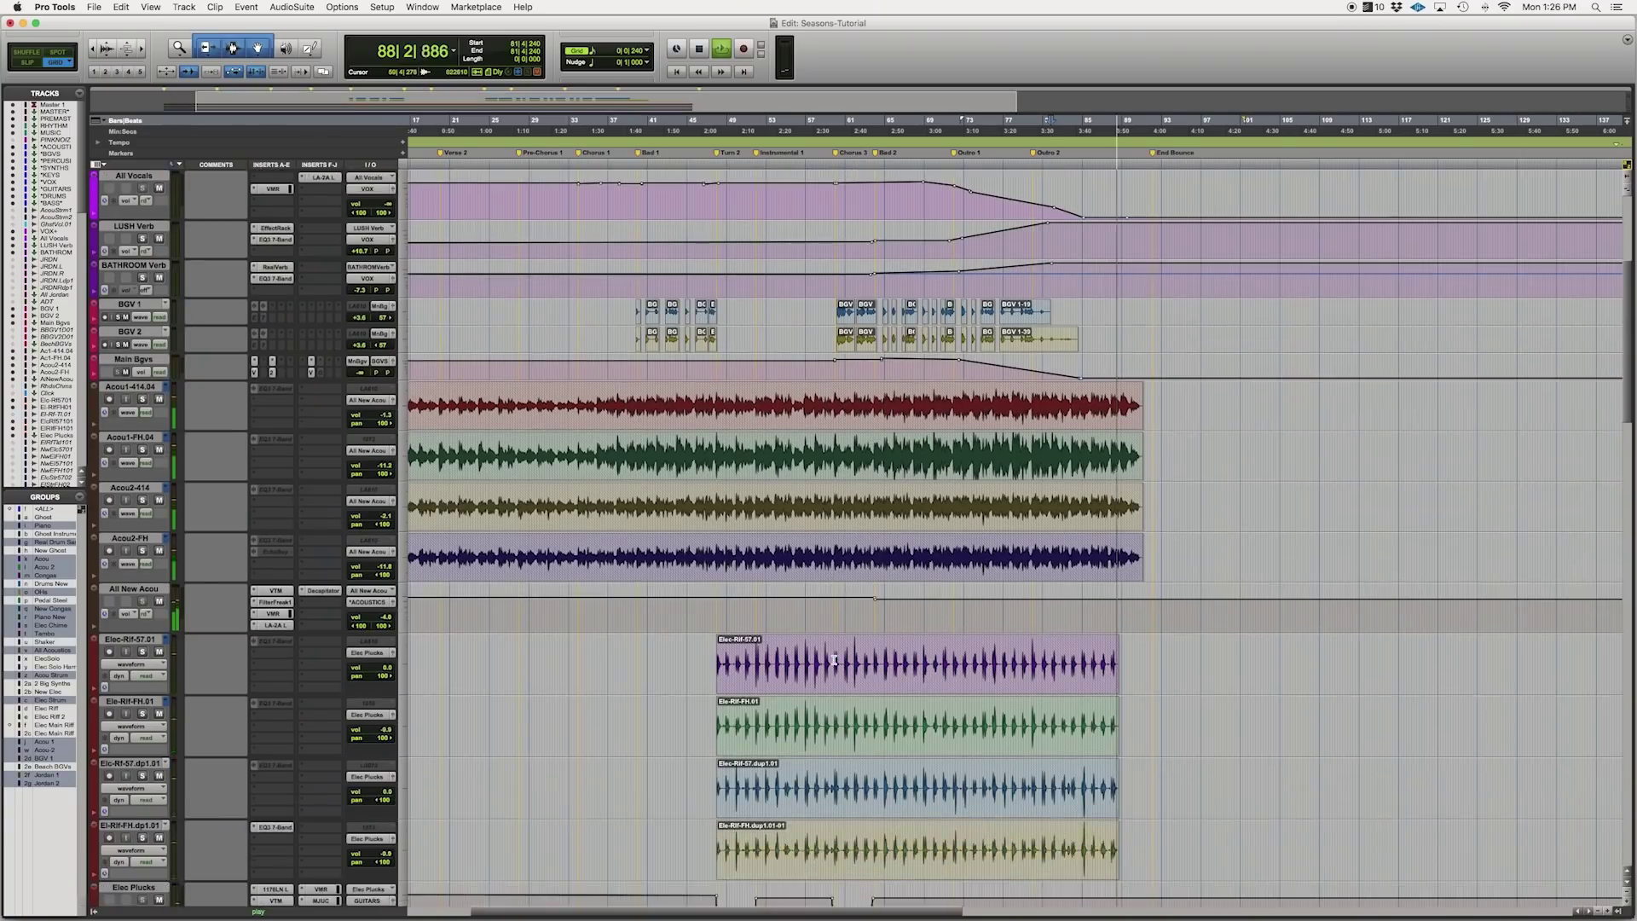
scroll(834, 659, "down", 3)
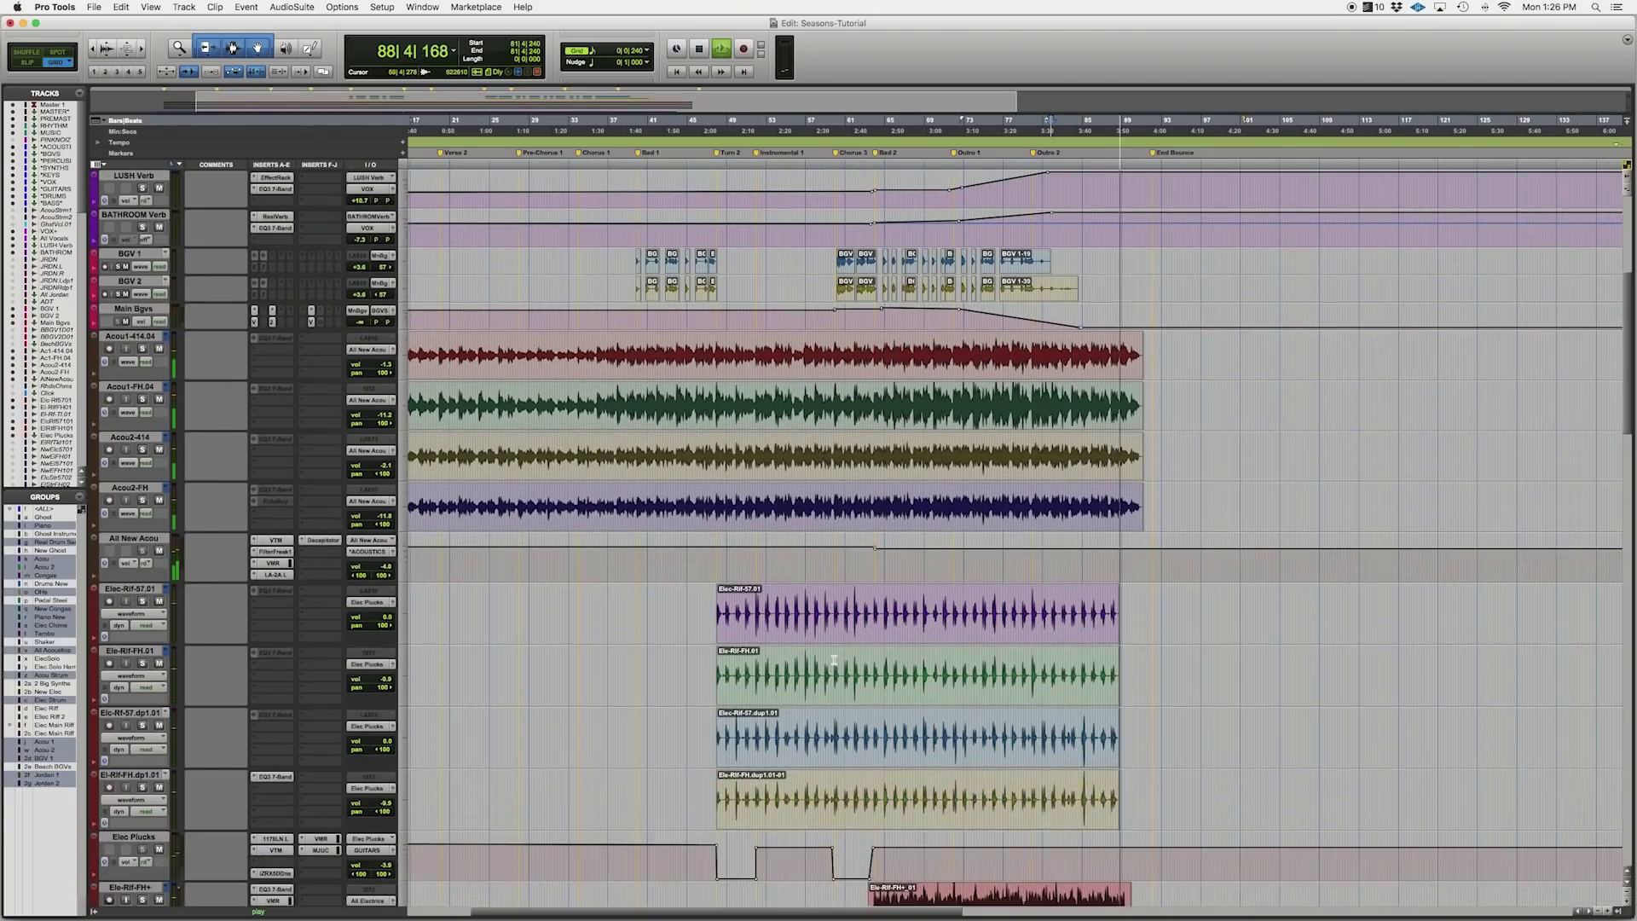